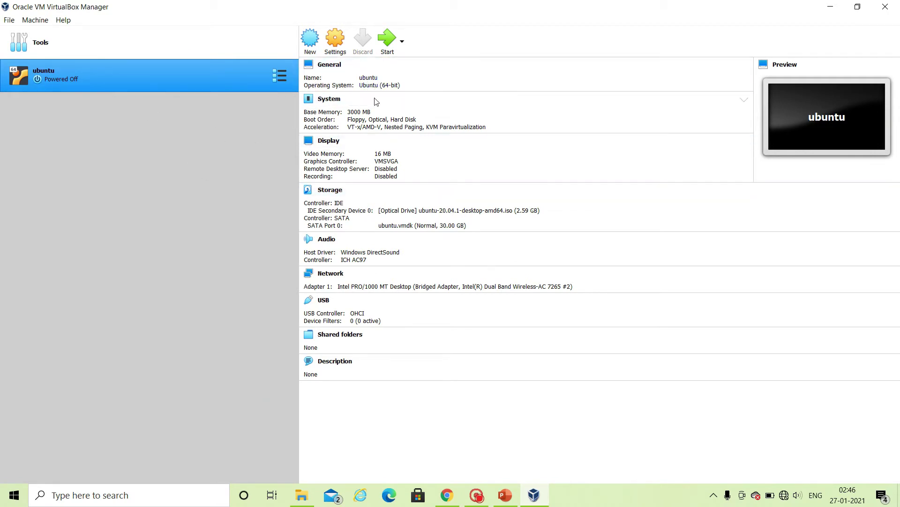
# Start the ubuntu virtual machine from the ubuntu-20.04.1-desktop-amd64.iso start-up disk and maximize its window.
pyautogui.click(389, 40)
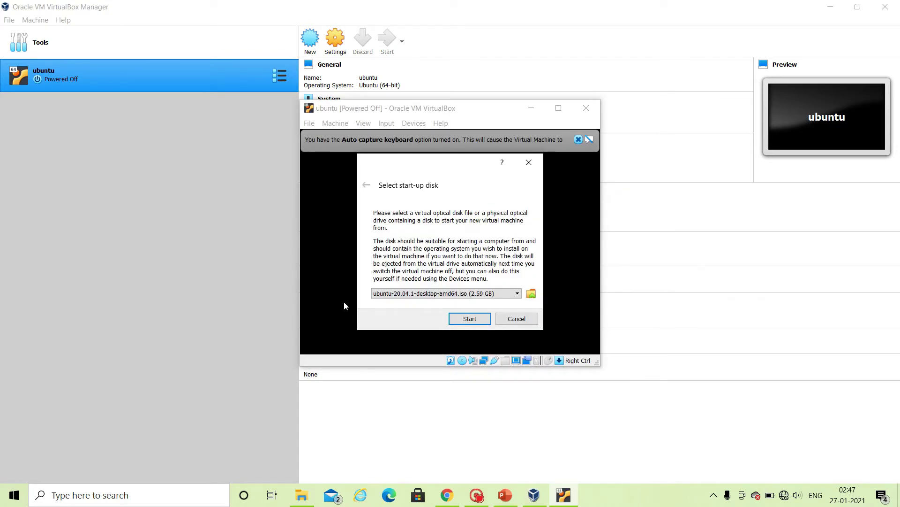
pyautogui.click(470, 319)
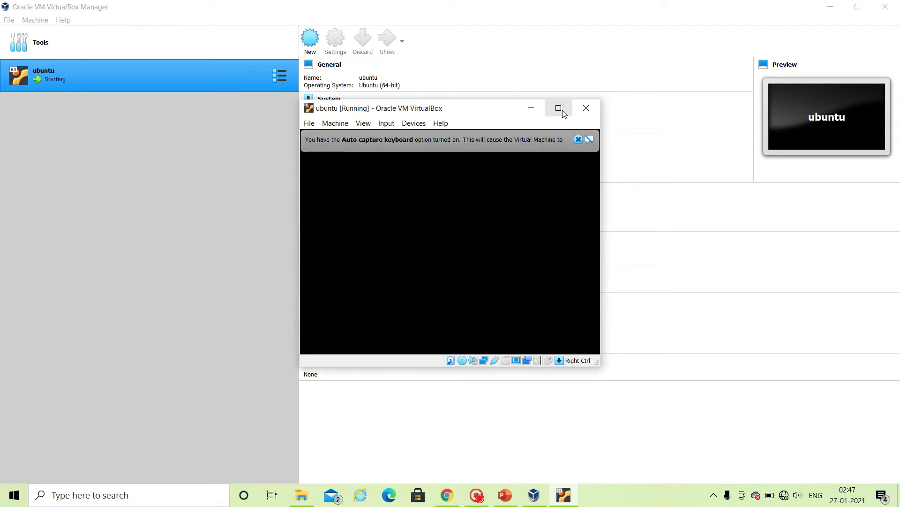
pyautogui.click(558, 108)
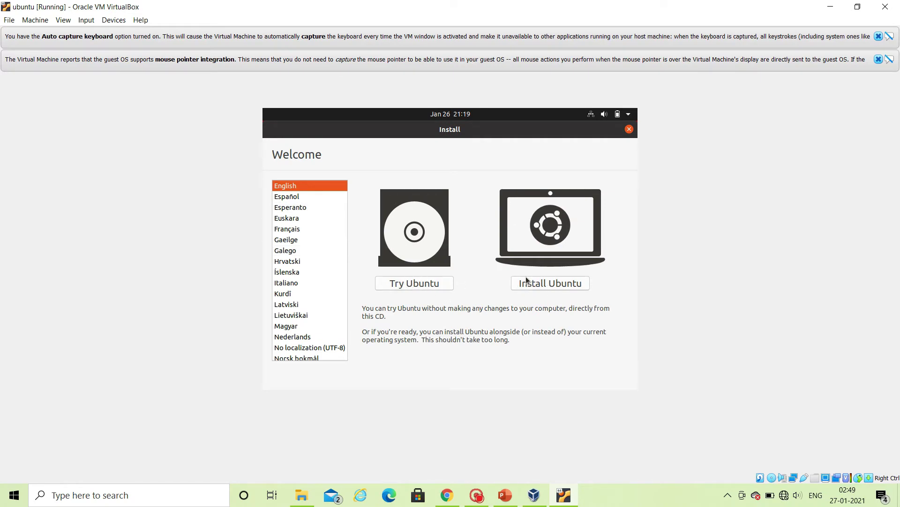
# Begin installing Ubuntu with the English (US) keyboard layout and Normal installation, erasing the disk and confirming the disk changes.
pyautogui.click(544, 283)
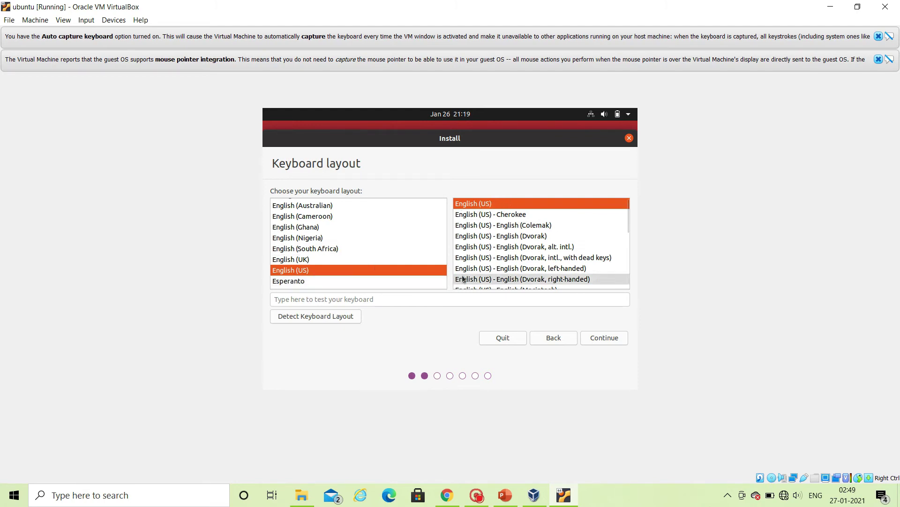
pyautogui.click(604, 337)
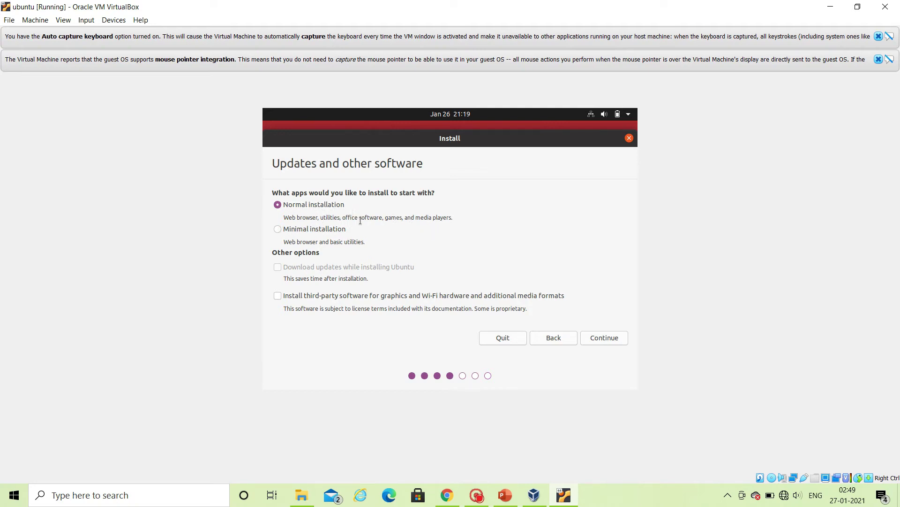
pyautogui.click(603, 335)
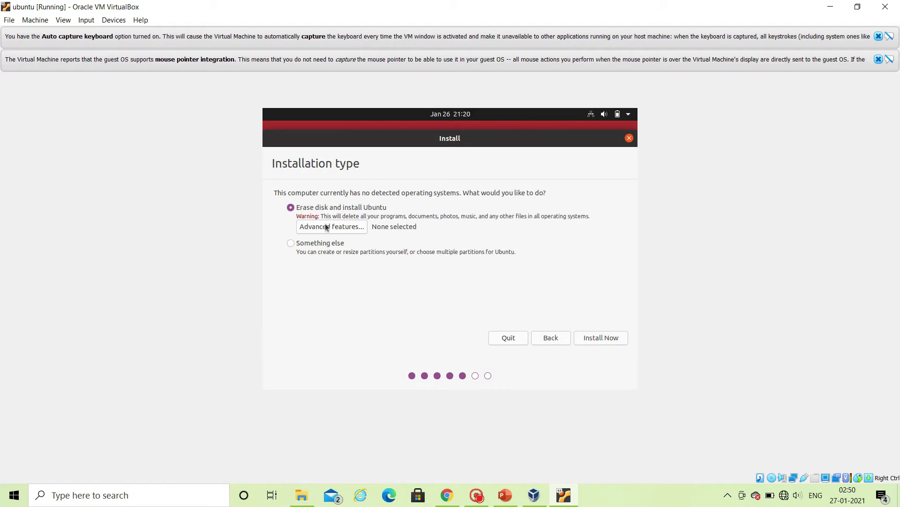
pyautogui.click(598, 335)
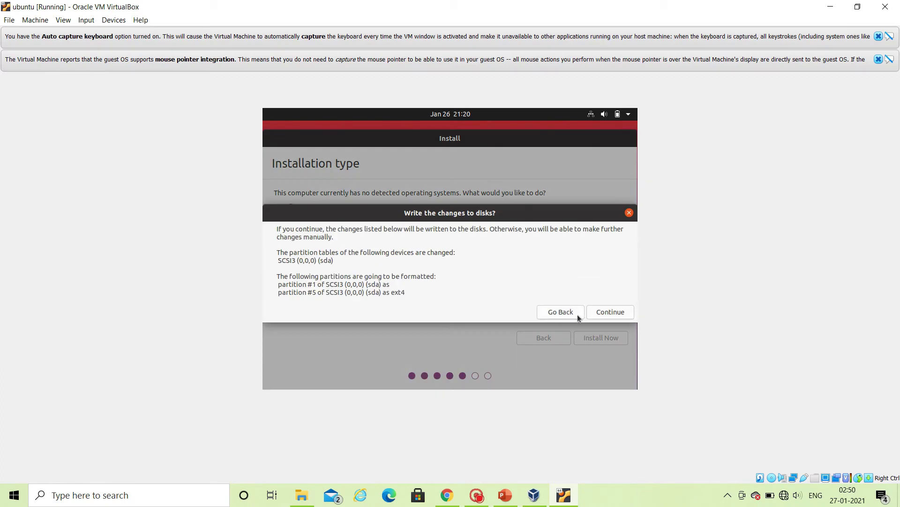
pyautogui.click(612, 311)
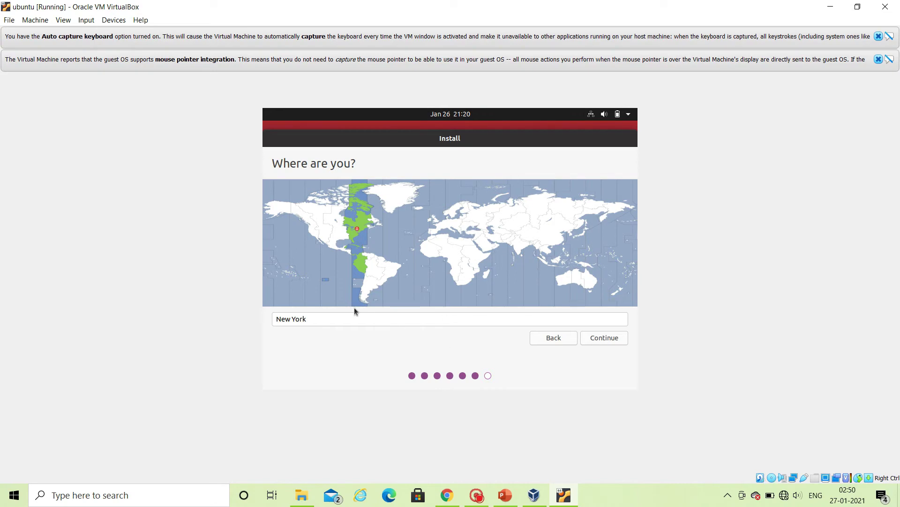
# Clear the preset city from the installer's location field.
pyautogui.click(335, 320)
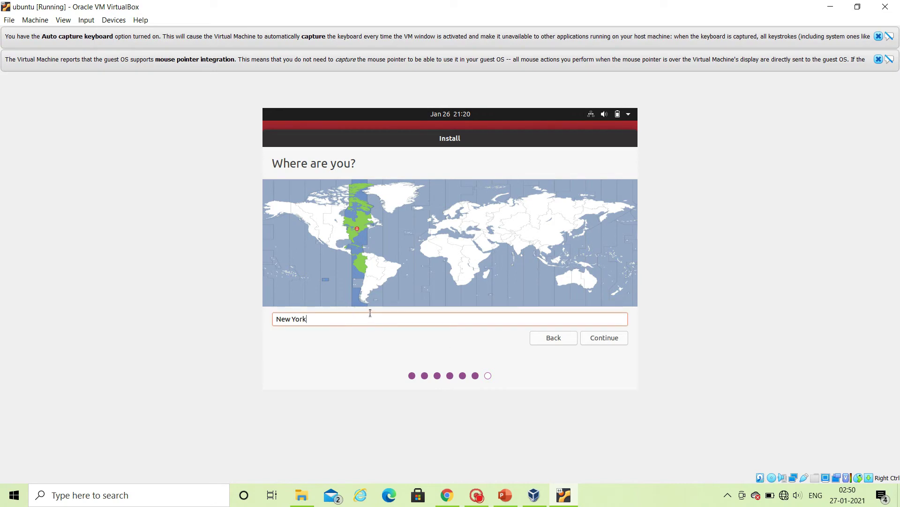
pyautogui.hotkey('ctrl', 'a')
pyautogui.press('BackSpace')
pyautogui.write('kol')
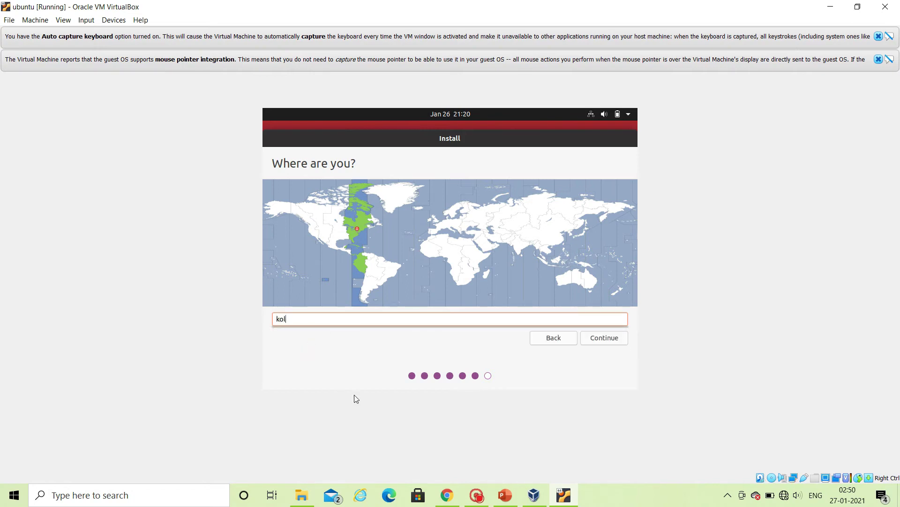
pyautogui.press('BackSpace')
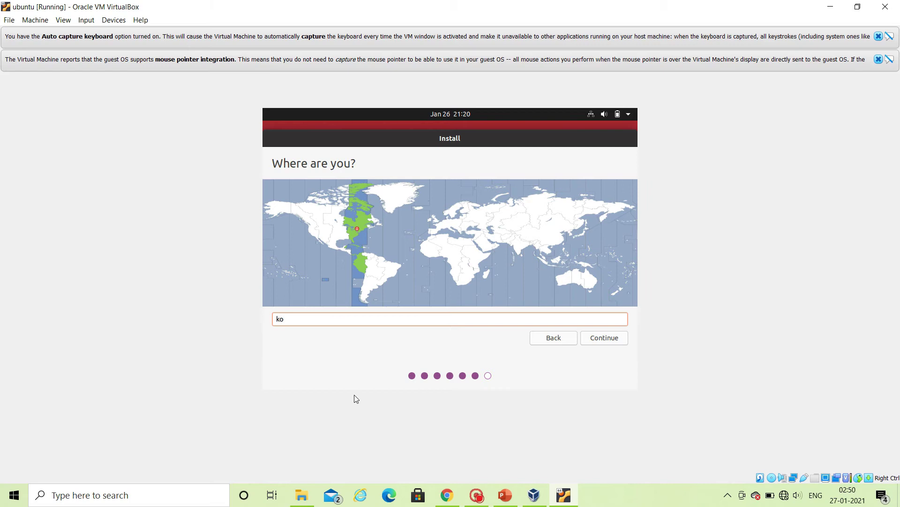
pyautogui.press('BackSpace')
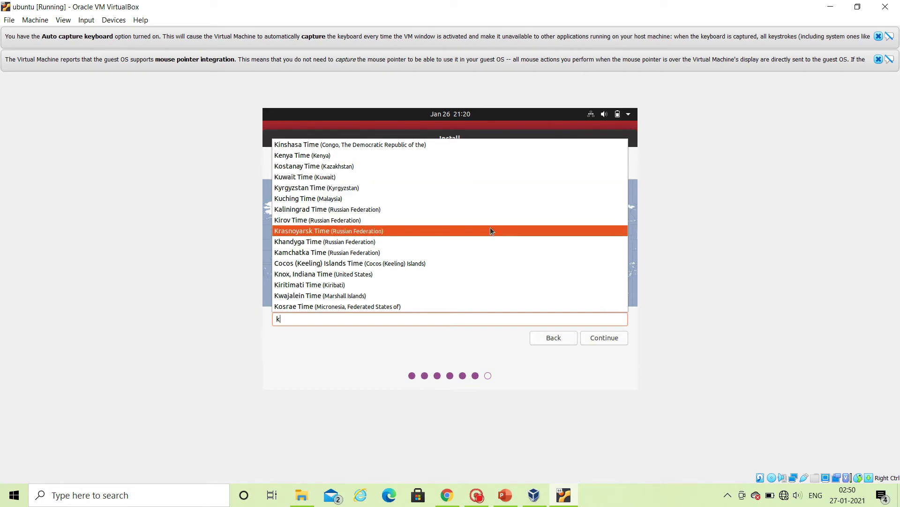
pyautogui.write('a')
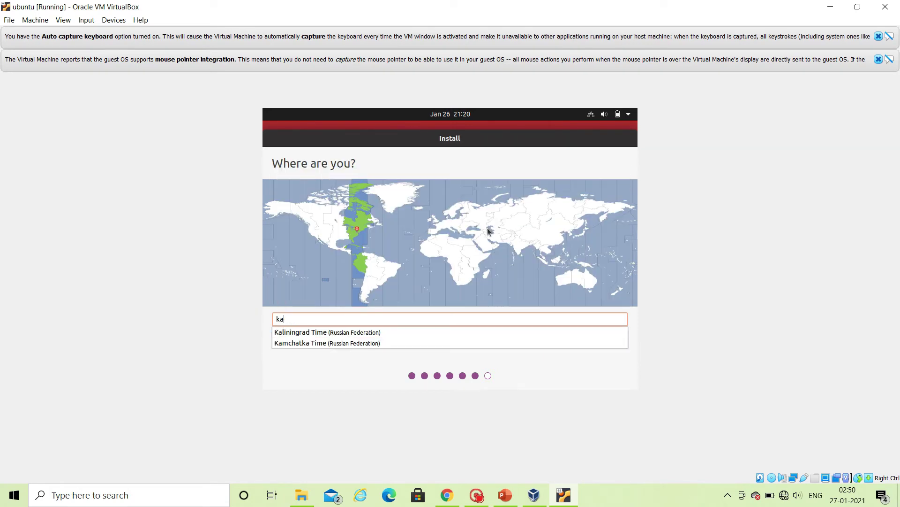
pyautogui.press('BackSpace')
pyautogui.press('BackSpace')
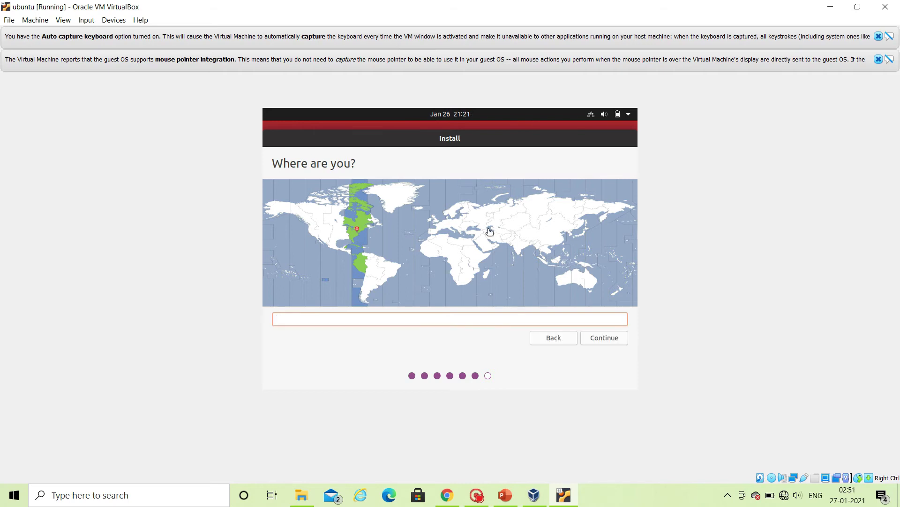
# Set the location to India Time by searching for "in", and continue to the user account details.
pyautogui.write('in')
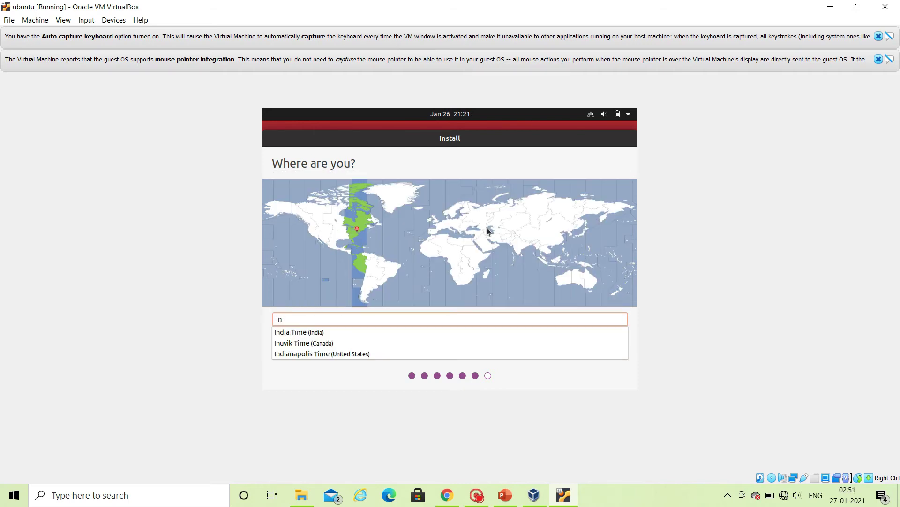
pyautogui.click(325, 332)
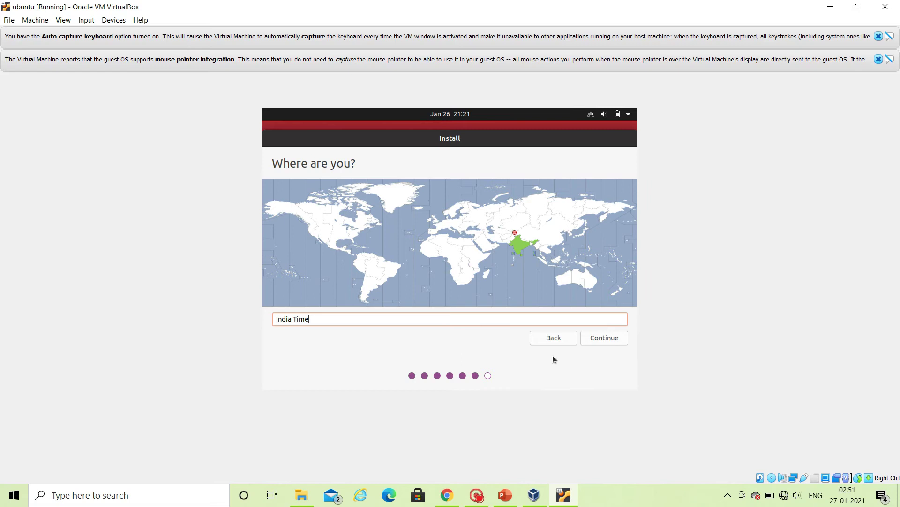
pyautogui.click(602, 339)
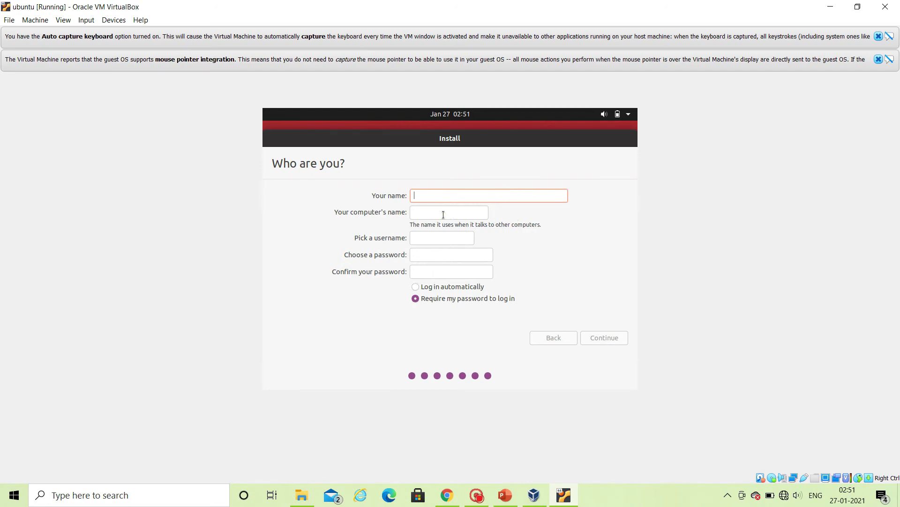
# Enter the user's name for the account and remove the "-VirtualBox" suffix from the computer's name.
pyautogui.write('Srinivas')
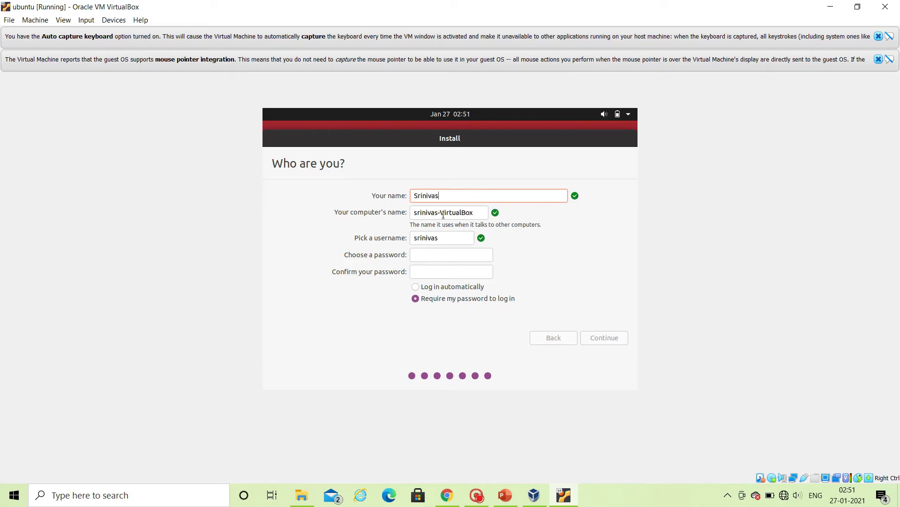
pyautogui.click(483, 215)
pyautogui.press('BackSpace')
pyautogui.press('BackSpace')
pyautogui.press('BackSpace')
pyautogui.press('BackSpace')
pyautogui.press('BackSpace')
pyautogui.press('BackSpace')
pyautogui.press('BackSpace')
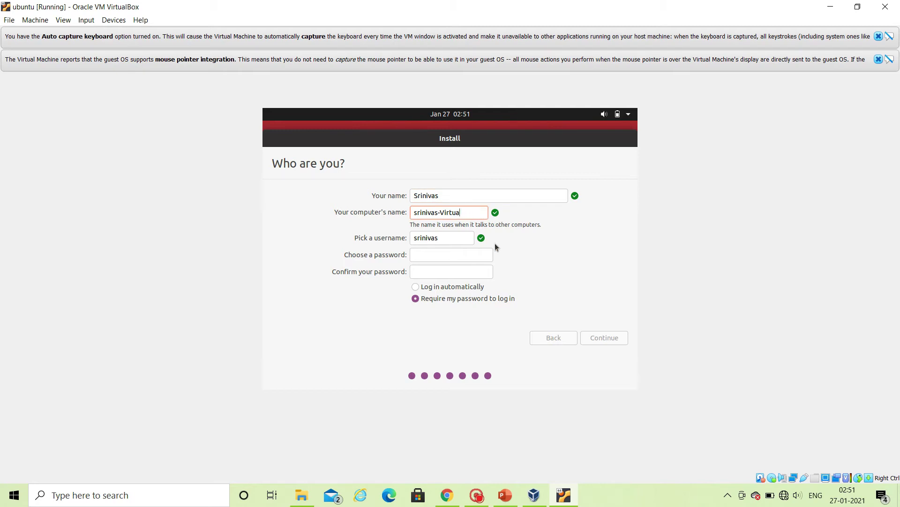
pyautogui.press('BackSpace')
pyautogui.press('BackSpace')
pyautogui.press('BackSpace')
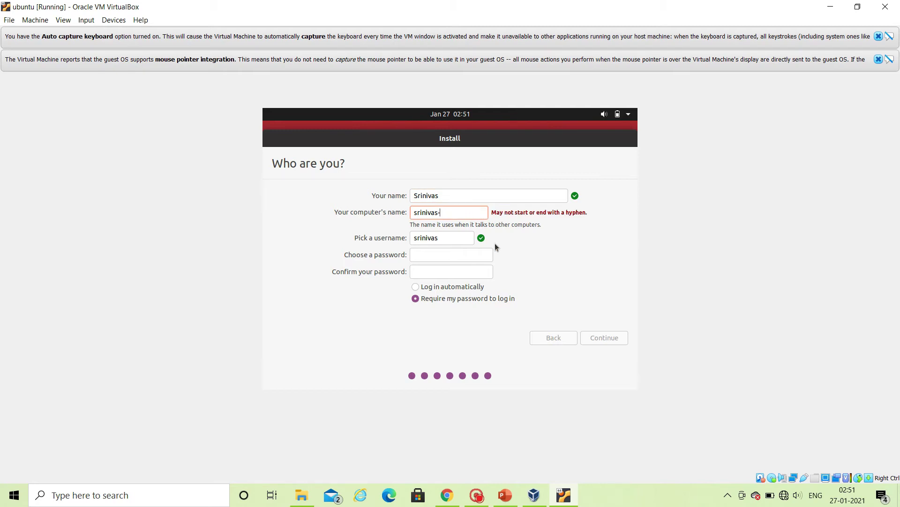
pyautogui.press('BackSpace')
# Enter the account password and repeat it in the confirmation field.
pyautogui.click(453, 257)
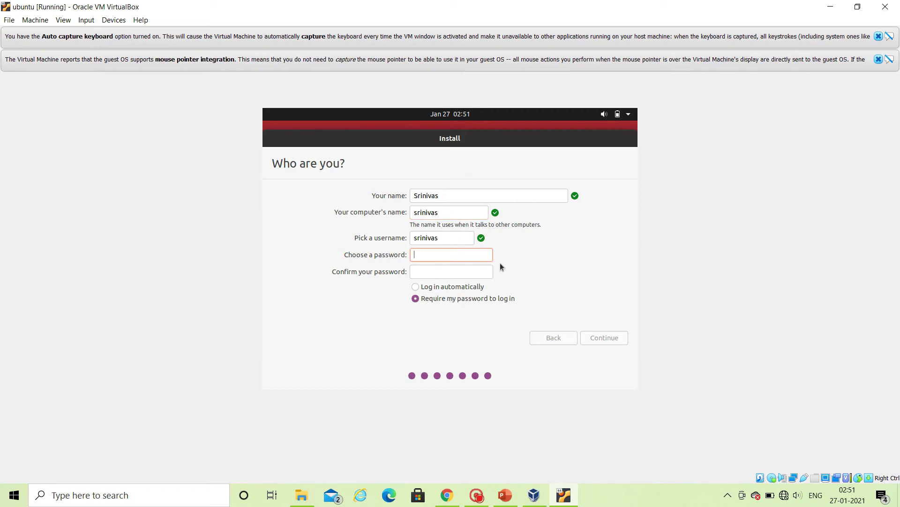
pyautogui.write('••••••••')
pyautogui.click(480, 275)
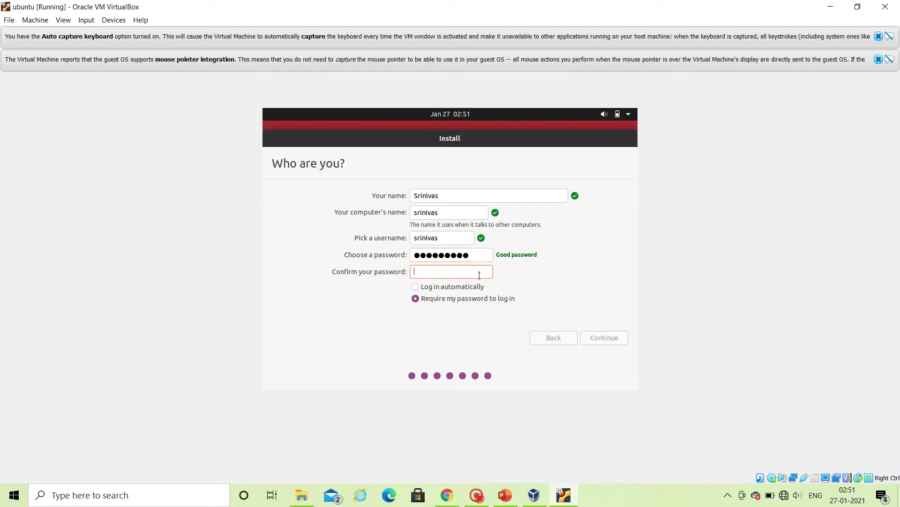
pyautogui.write('••••••••')
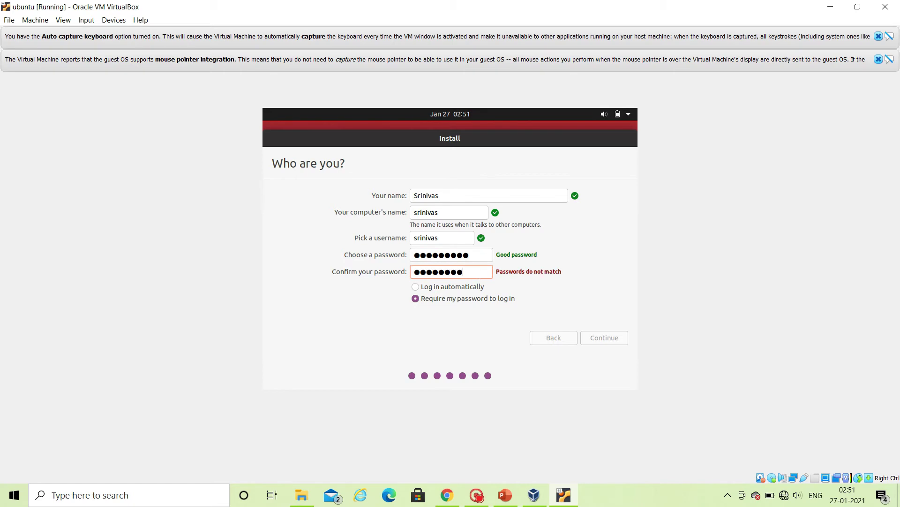
pyautogui.write('•')
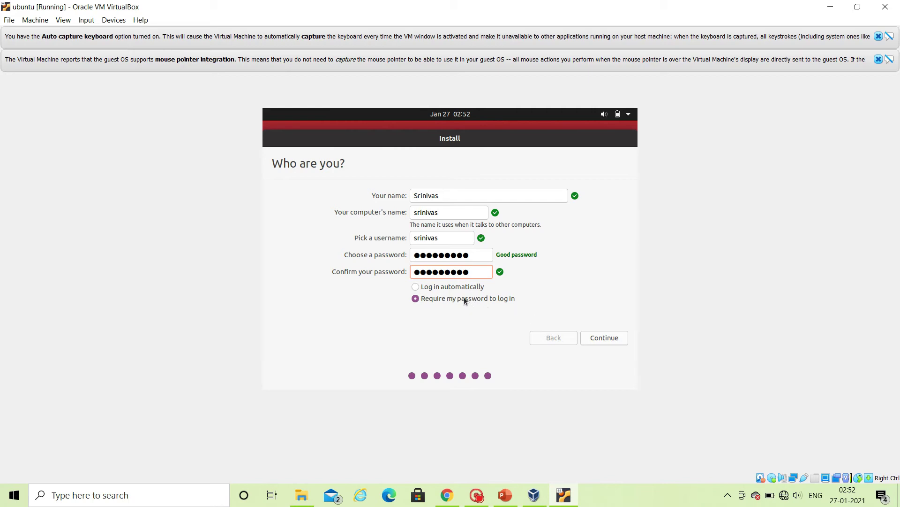
# Set the account to log in automatically, run the installation to completion and restart the virtual machine.
pyautogui.click(437, 286)
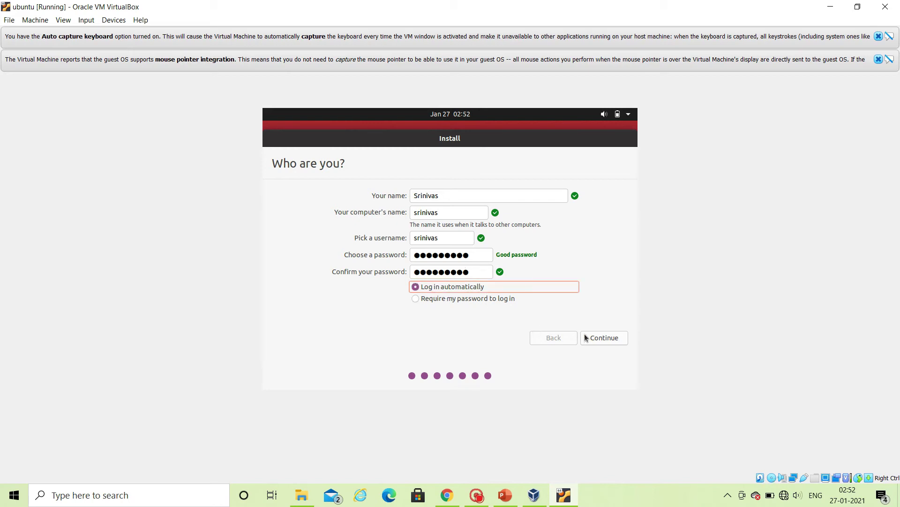
pyautogui.click(605, 338)
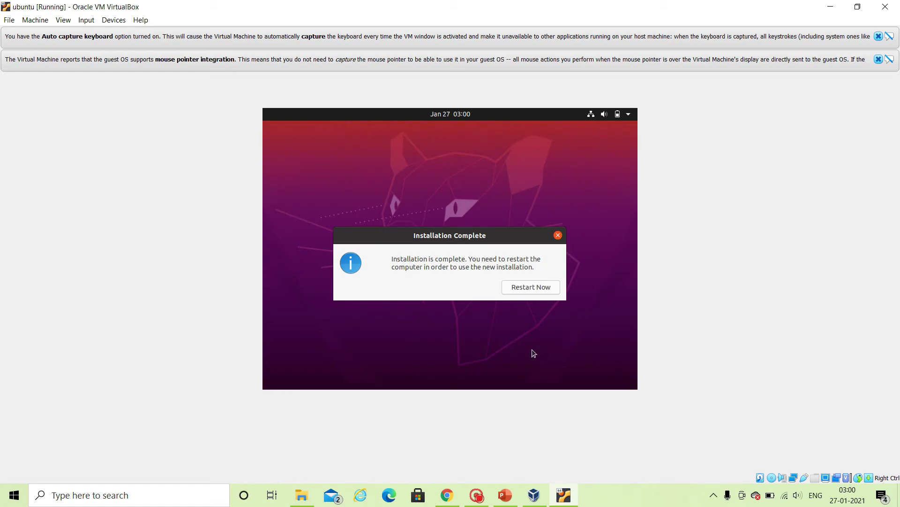
pyautogui.click(533, 289)
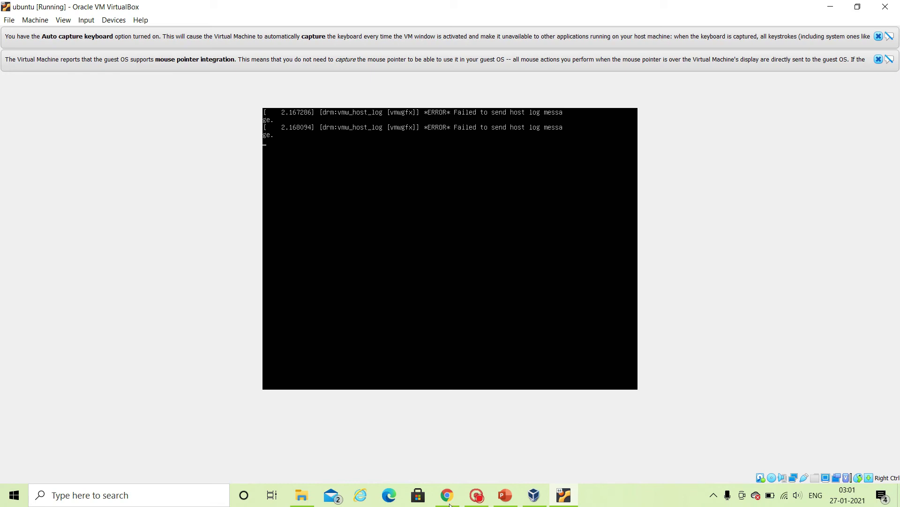
# Check the ubuntu machine's storage settings for an attached installation medium, and return to the running machine.
pyautogui.click(534, 495)
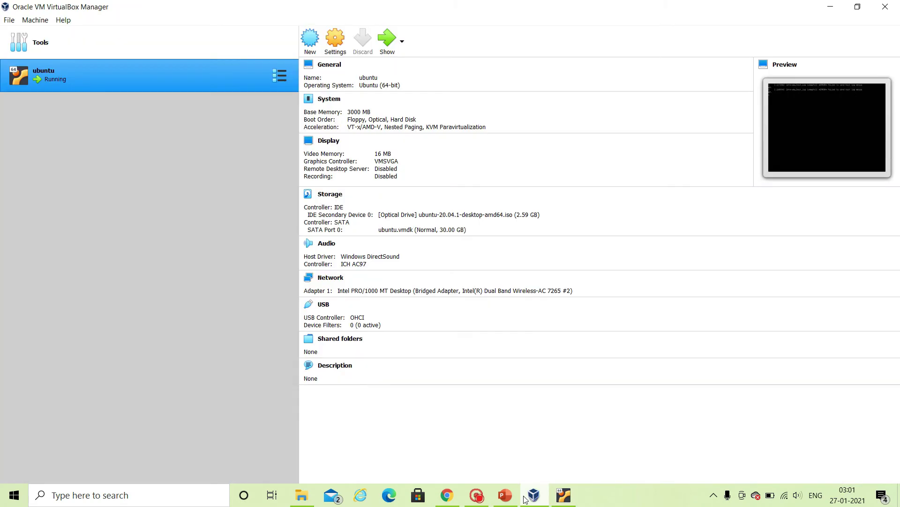
pyautogui.click(335, 47)
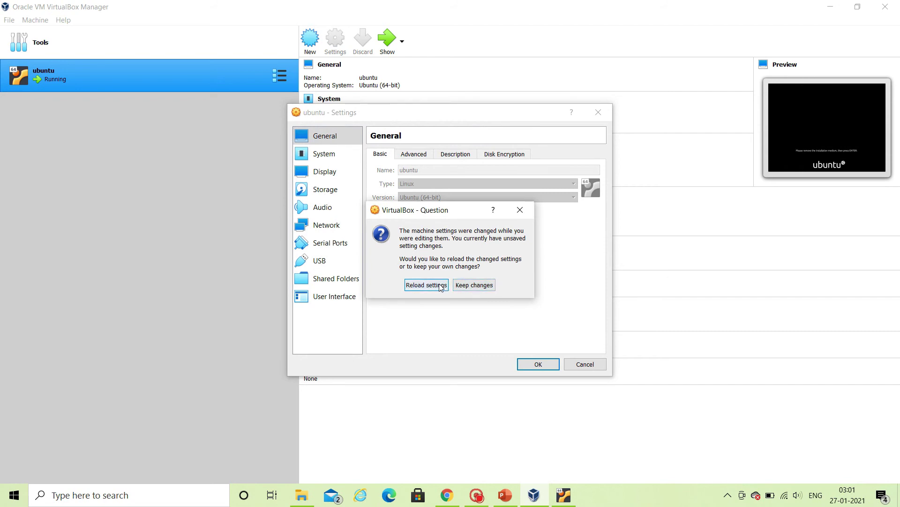
pyautogui.click(527, 215)
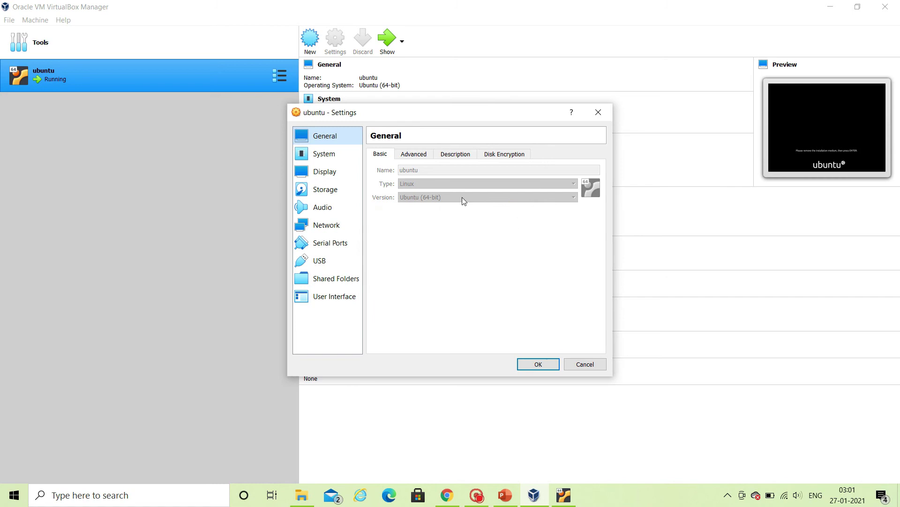
pyautogui.click(337, 196)
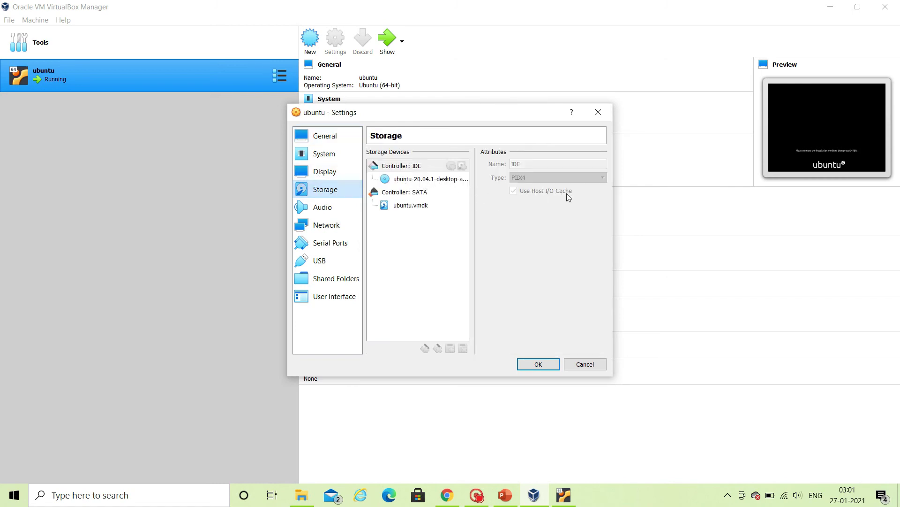
pyautogui.click(542, 365)
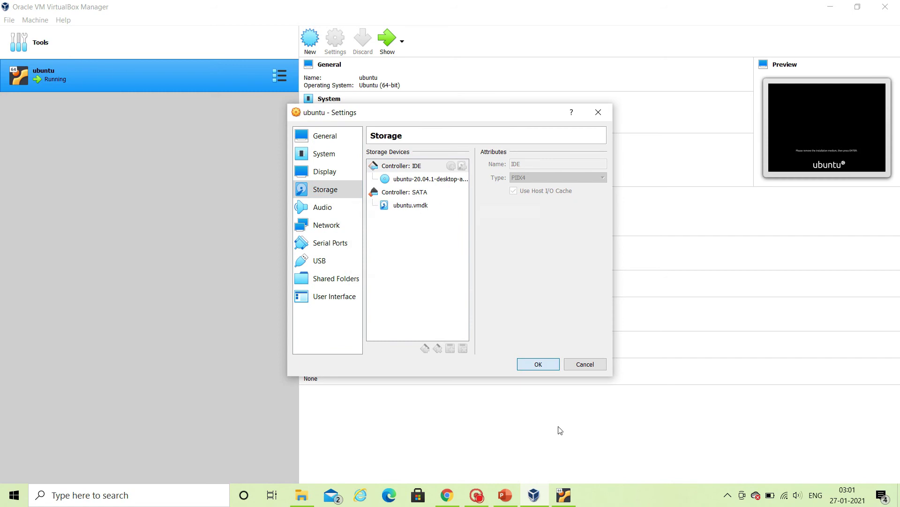
pyautogui.click(565, 496)
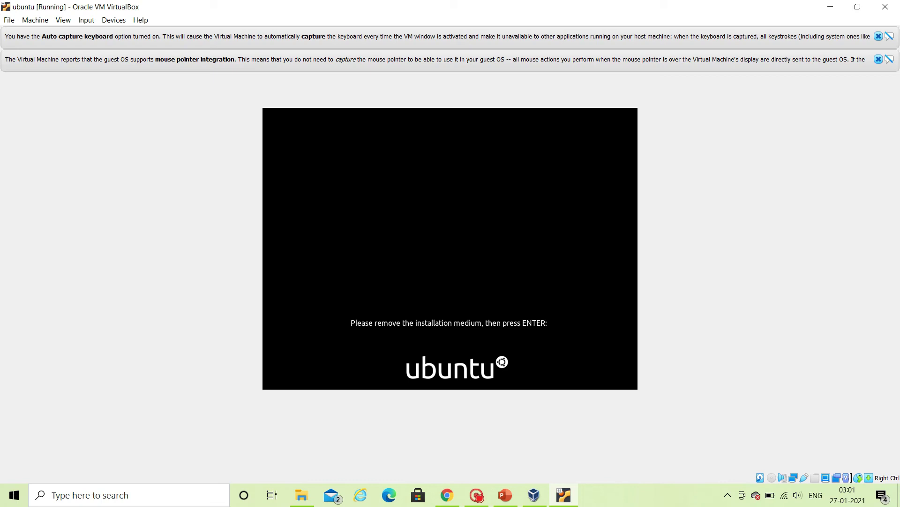
# Recheck the optical drive under the IDE controller in the ubuntu machine's storage settings.
pyautogui.click(534, 496)
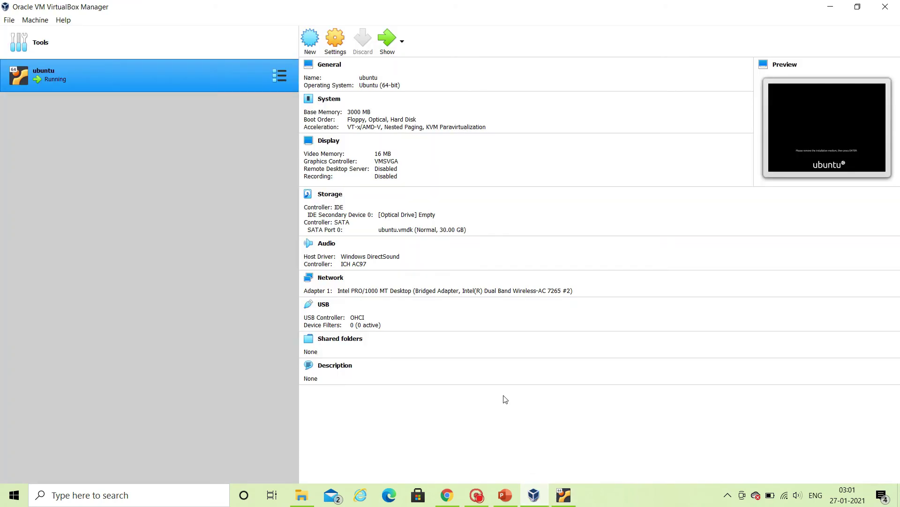
pyautogui.click(337, 45)
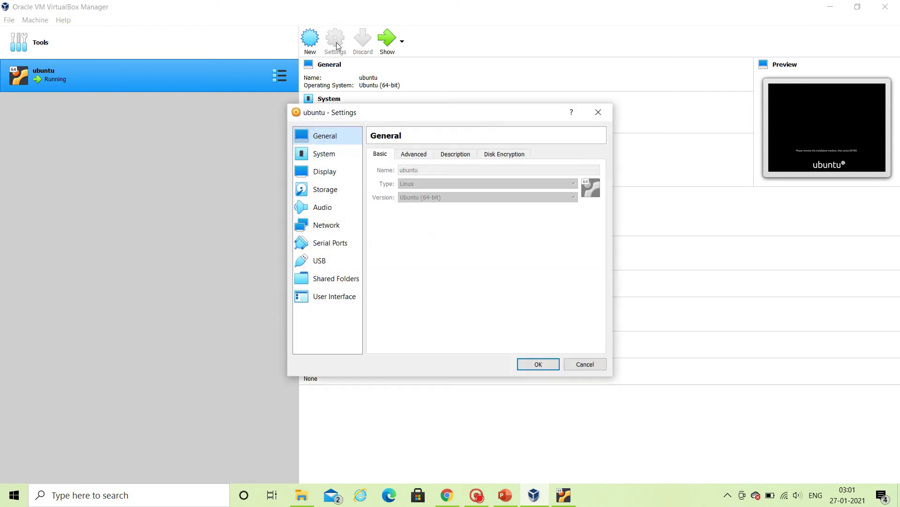
pyautogui.click(320, 193)
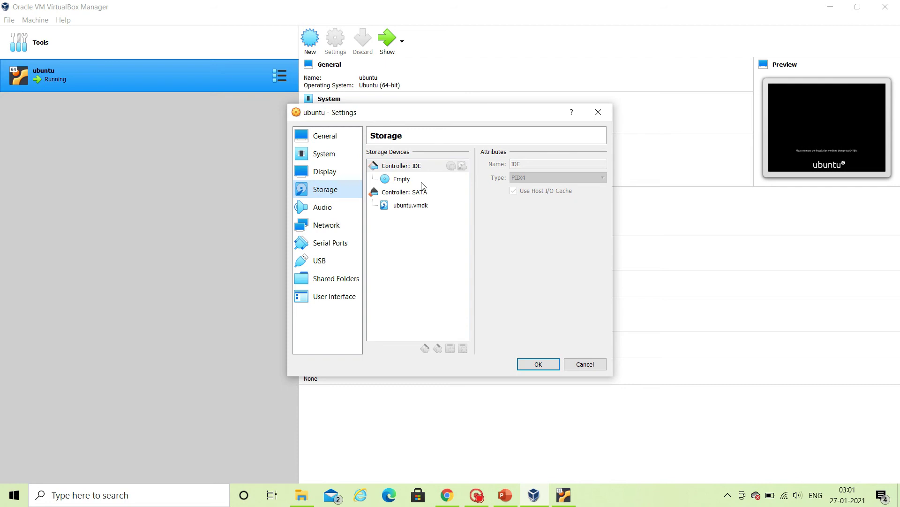
pyautogui.click(538, 363)
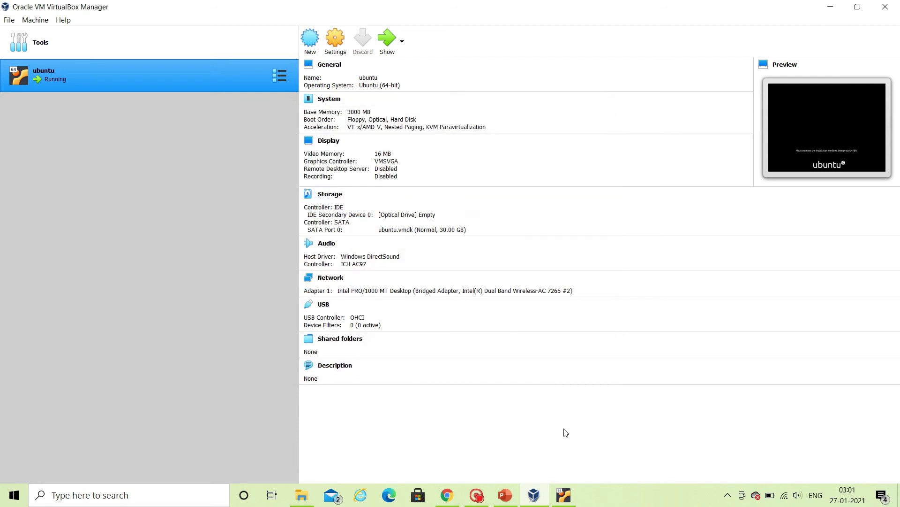
# Return to the running ubuntu machine and acknowledge the installation medium removal to continue the reboot.
pyautogui.click(564, 494)
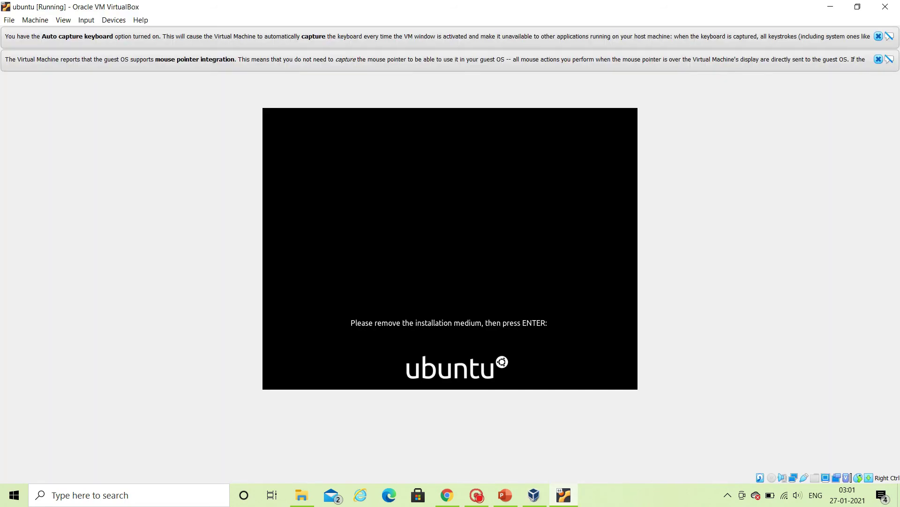
pyautogui.press('Return')
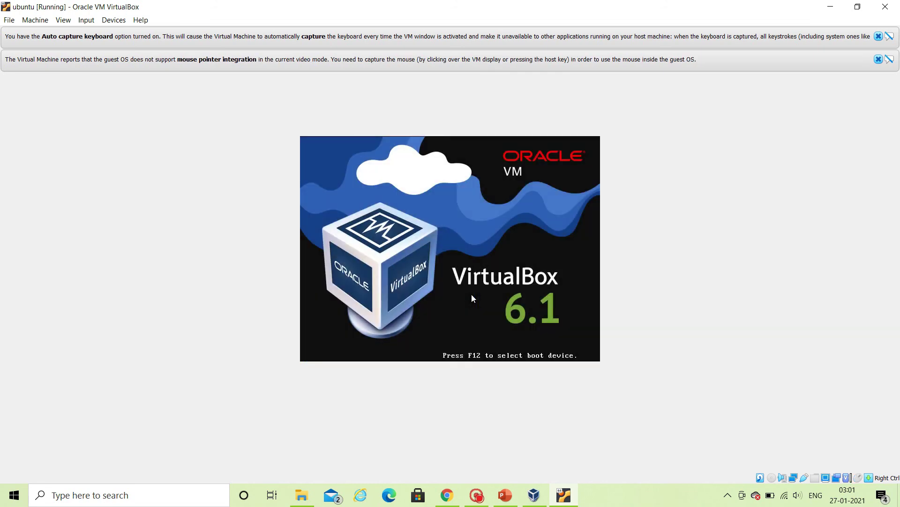